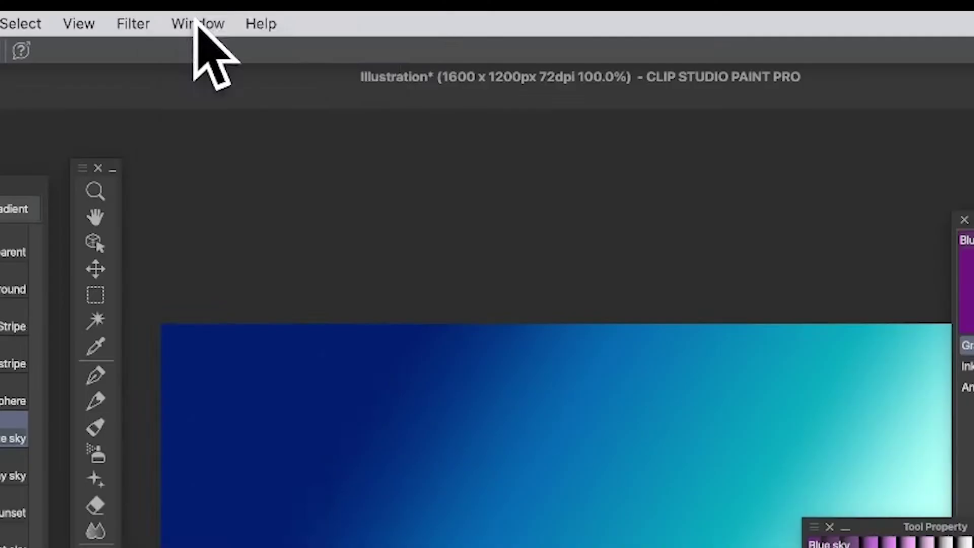
- Show the Gradient Sub Tool Detail panel from the Window menu
{"action": "left_click", "coordinate": [196, 24]}
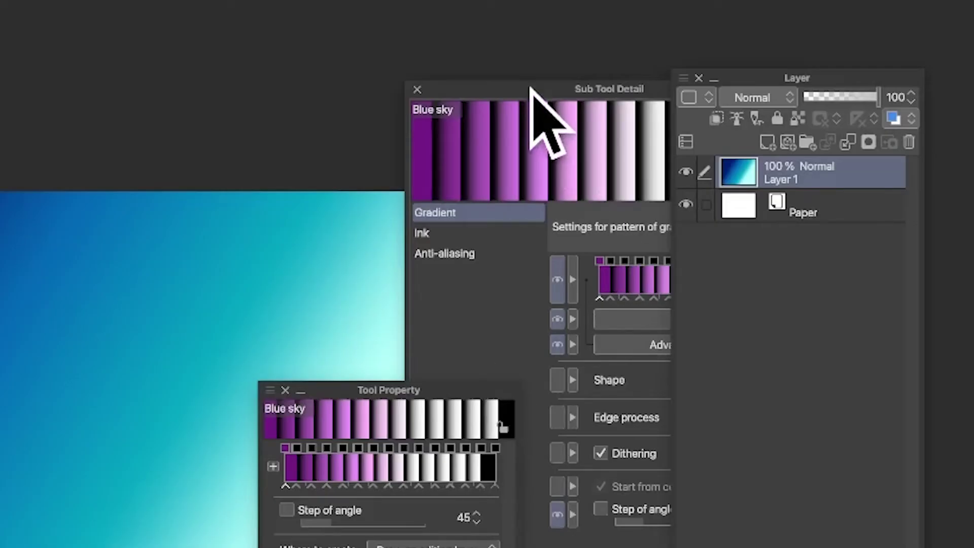
- Move the Sub Tool Detail panel left and open the Blue sky gradient's Edit gradient dialog
{"action": "left_click_drag", "start_coordinate": [530, 89], "coordinate": [411, 91]}
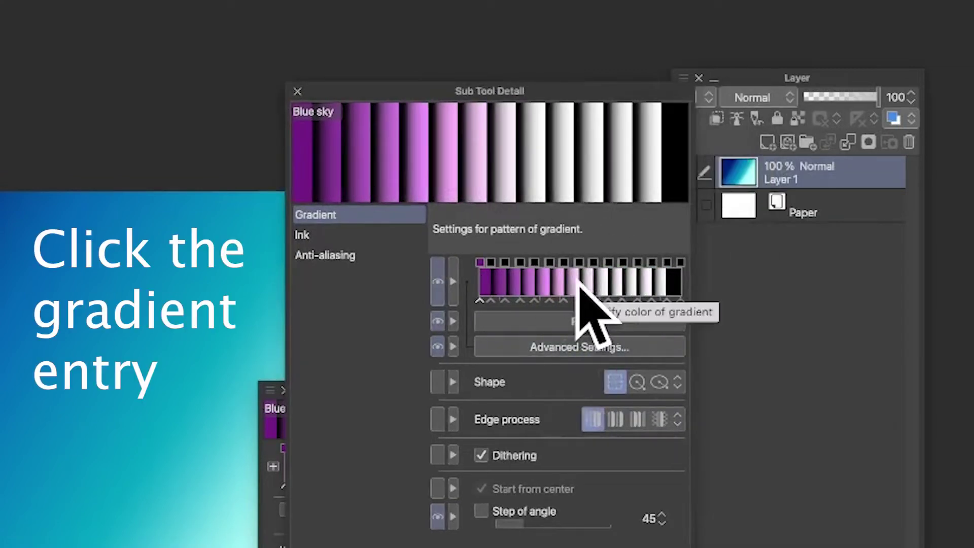
{"action": "left_click", "coordinate": [608, 282]}
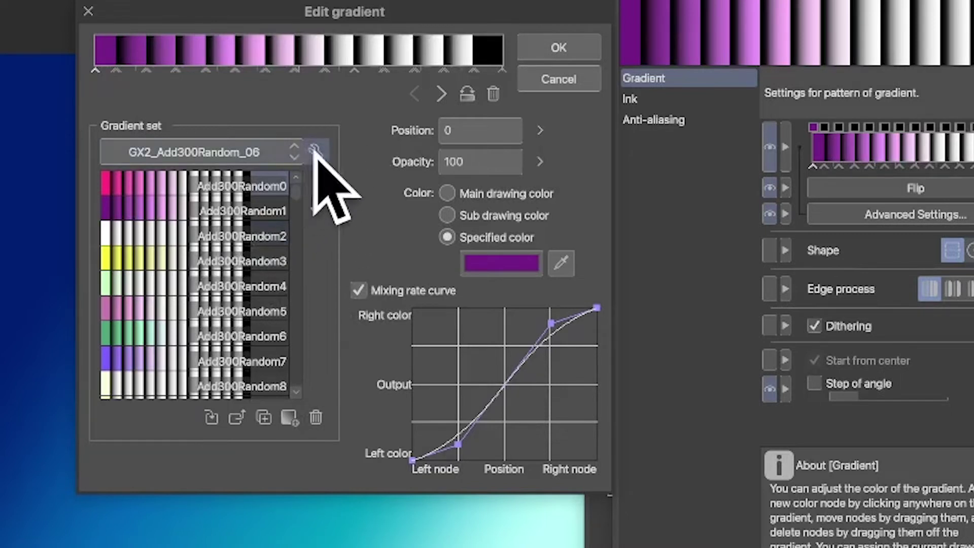
- Choose Import gradient from the Gradient set wrench menu
{"action": "left_click", "coordinate": [316, 152]}
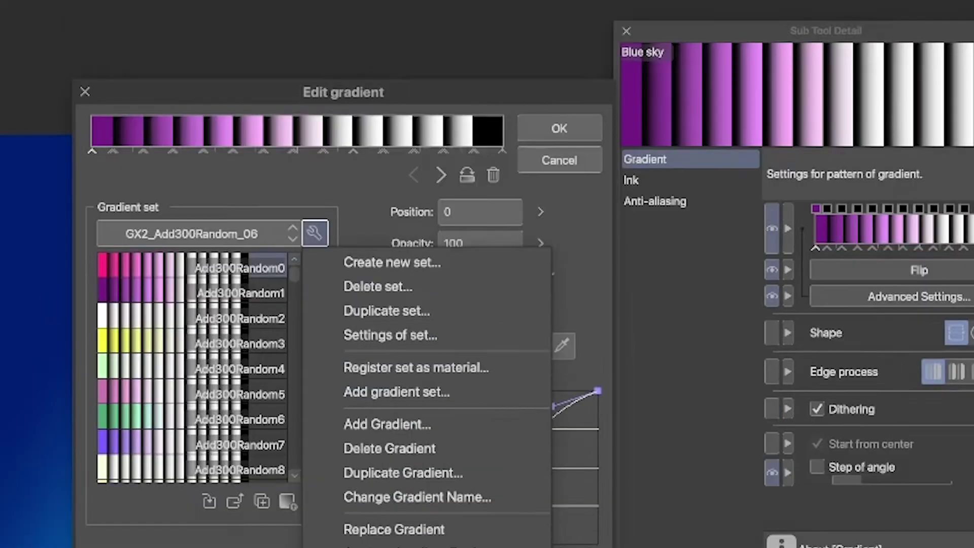
{"action": "left_click", "coordinate": [449, 503]}
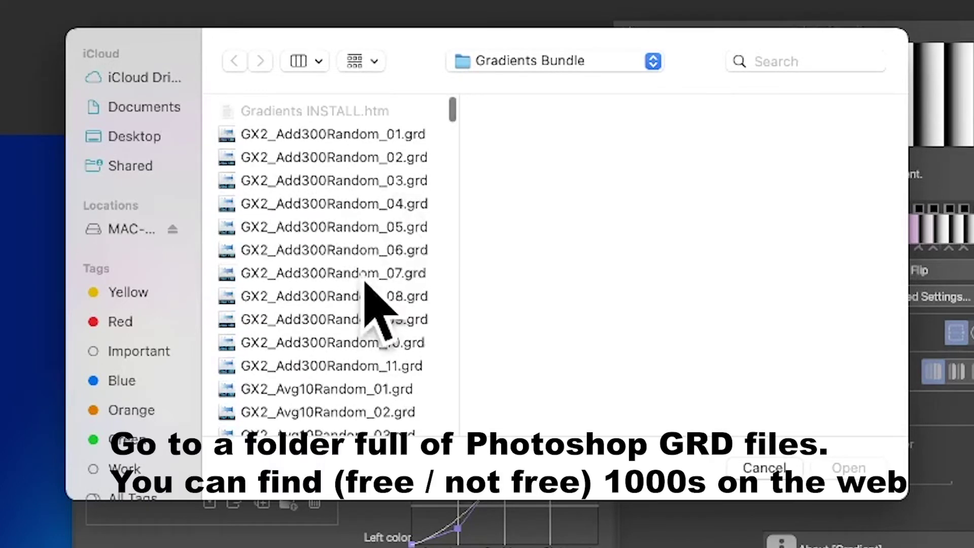
{"action": "scroll", "coordinate": [362, 281], "scroll_direction": "down", "scroll_amount": 2}
{"action": "scroll", "coordinate": [361, 282], "scroll_direction": "down", "scroll_amount": 5}
{"action": "scroll", "coordinate": [359, 280], "scroll_direction": "down", "scroll_amount": 2}
{"action": "scroll", "coordinate": [312, 259], "scroll_direction": "down", "scroll_amount": 1}
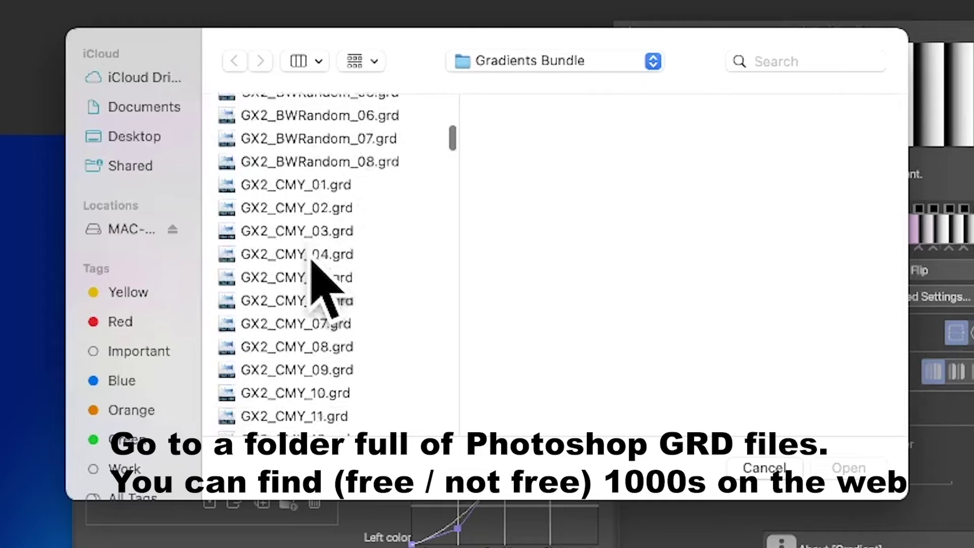
{"action": "scroll", "coordinate": [313, 259], "scroll_direction": "down", "scroll_amount": 5}
{"action": "scroll", "coordinate": [312, 259], "scroll_direction": "down", "scroll_amount": 2}
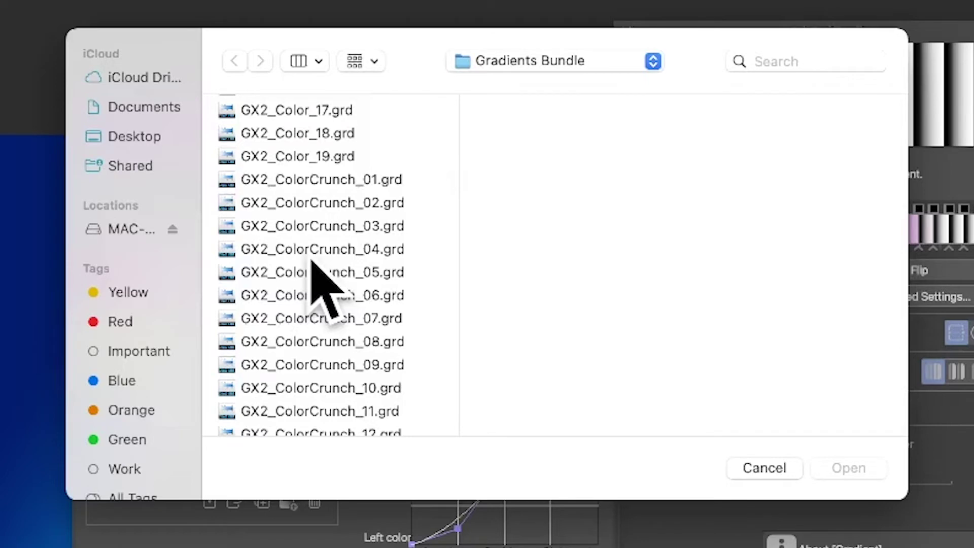
{"action": "scroll", "coordinate": [271, 261], "scroll_direction": "down", "scroll_amount": 5}
{"action": "scroll", "coordinate": [272, 260], "scroll_direction": "down", "scroll_amount": 3}
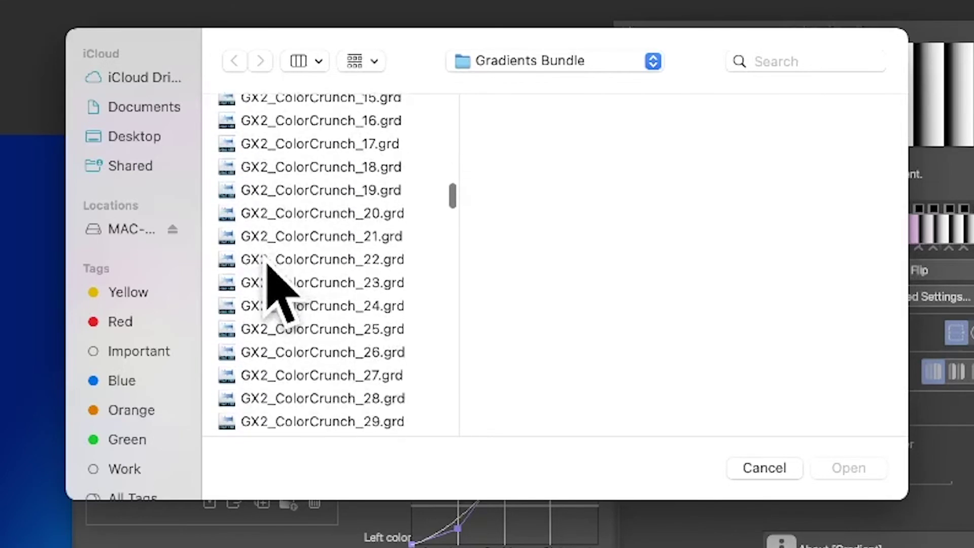
- Select the GX2_ColorCrunch_23.grd file in the import browser
{"action": "left_click", "coordinate": [320, 287]}
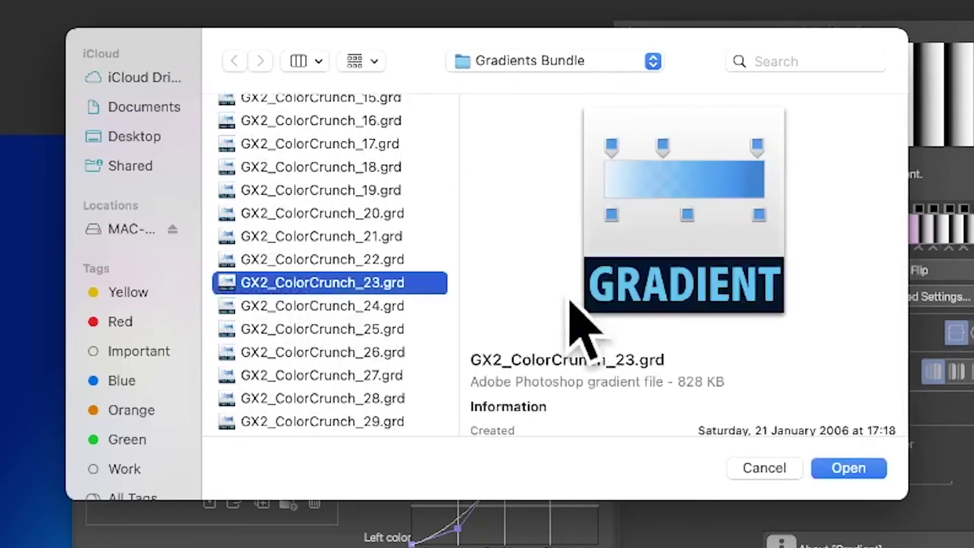
- Import the GX2_ColorCrunch_23 set, try ColorCrunch94, then select ColorCrunch93
{"action": "left_click", "coordinate": [865, 468]}
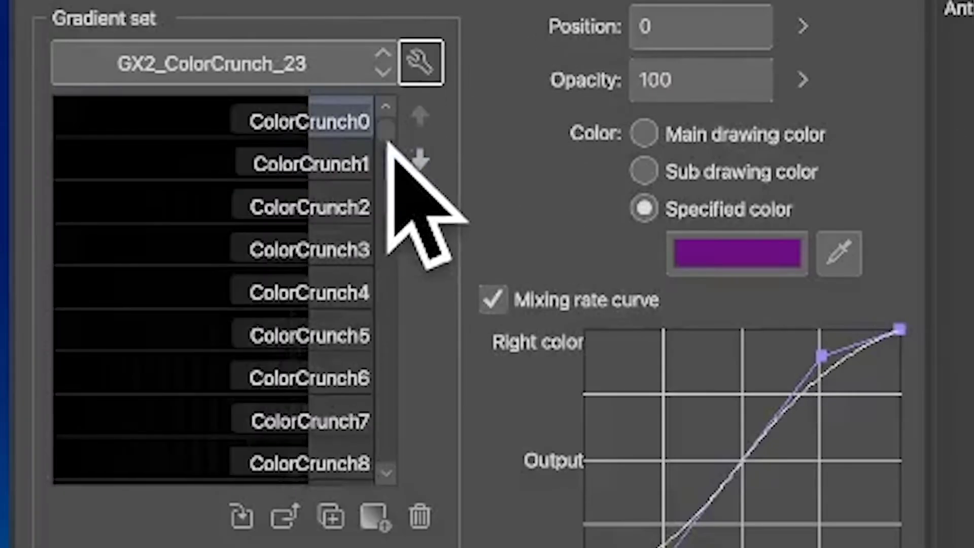
{"action": "scroll", "coordinate": [386, 161], "scroll_direction": "down", "scroll_amount": 5}
{"action": "mouse_move", "coordinate": [387, 162]}
{"action": "left_mouse_down"}
{"action": "mouse_move", "coordinate": [395, 381]}
{"action": "mouse_move", "coordinate": [414, 468]}
{"action": "left_mouse_up"}
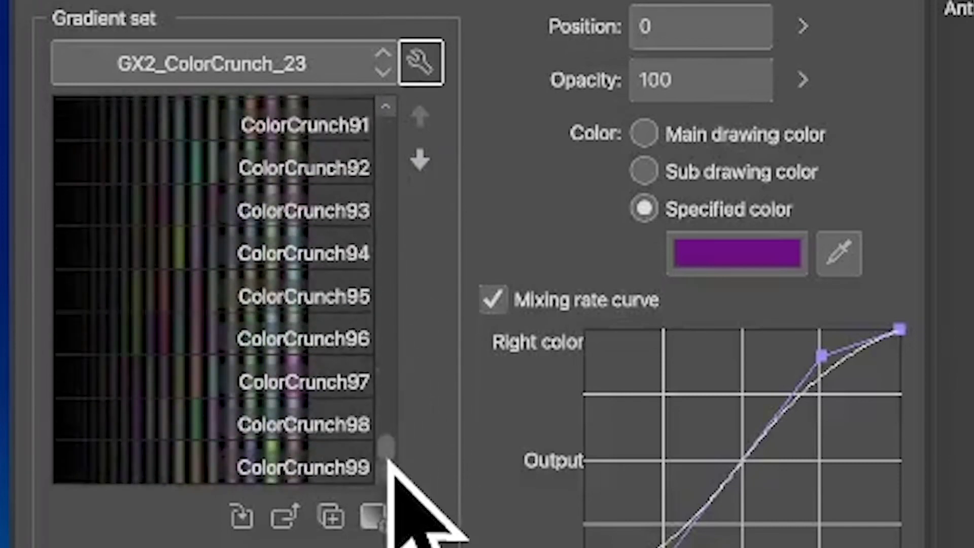
{"action": "left_click", "coordinate": [283, 251]}
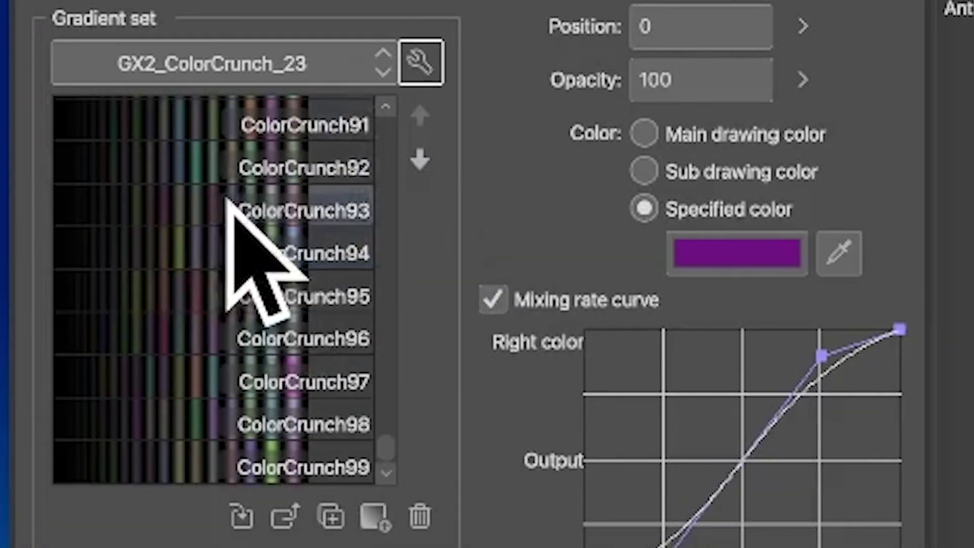
{"action": "left_click", "coordinate": [275, 206]}
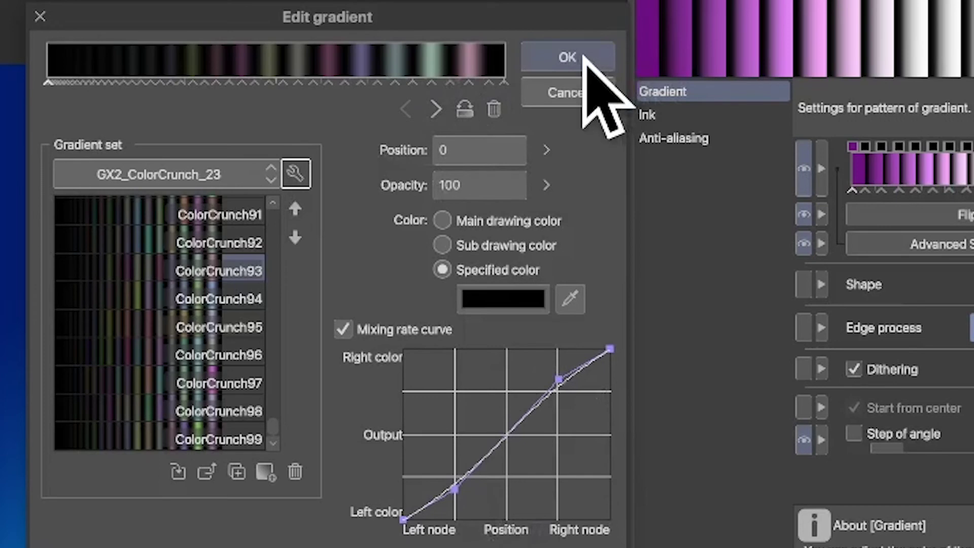
- Confirm ColorCrunch93 and draw it diagonally across the canvas as dark multicolour stripes
{"action": "left_click", "coordinate": [584, 55]}
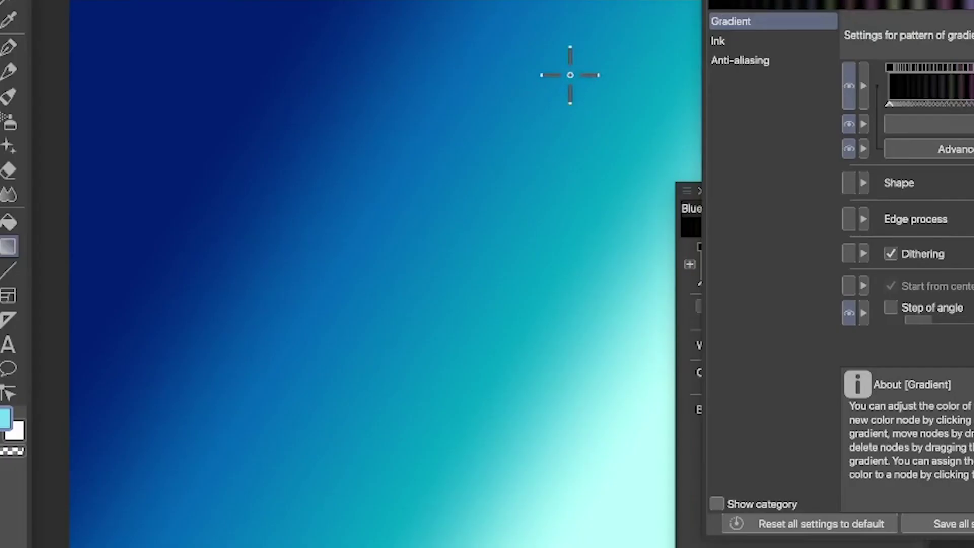
{"action": "left_click_drag", "start_coordinate": [188, 527], "coordinate": [185, 536]}
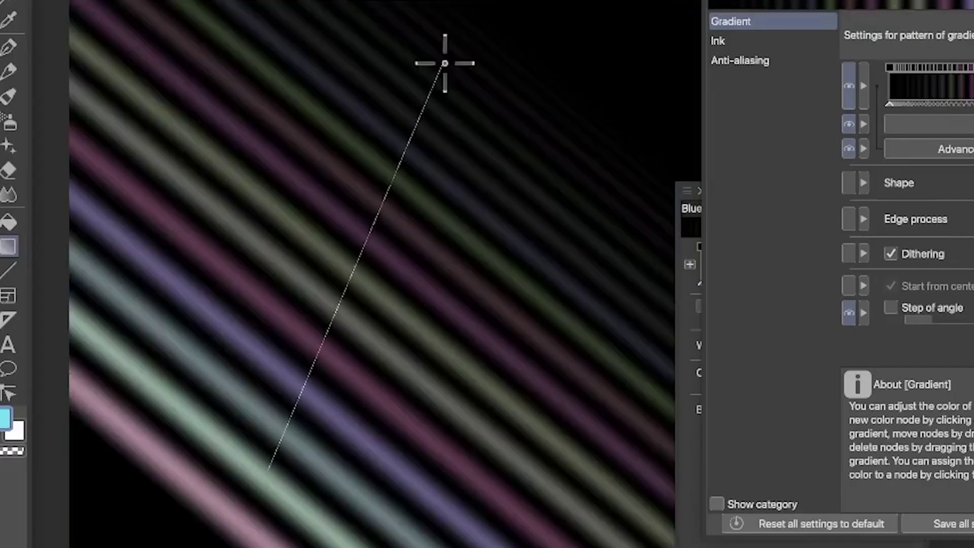
{"action": "left_click_drag", "start_coordinate": [268, 455], "coordinate": [445, 72]}
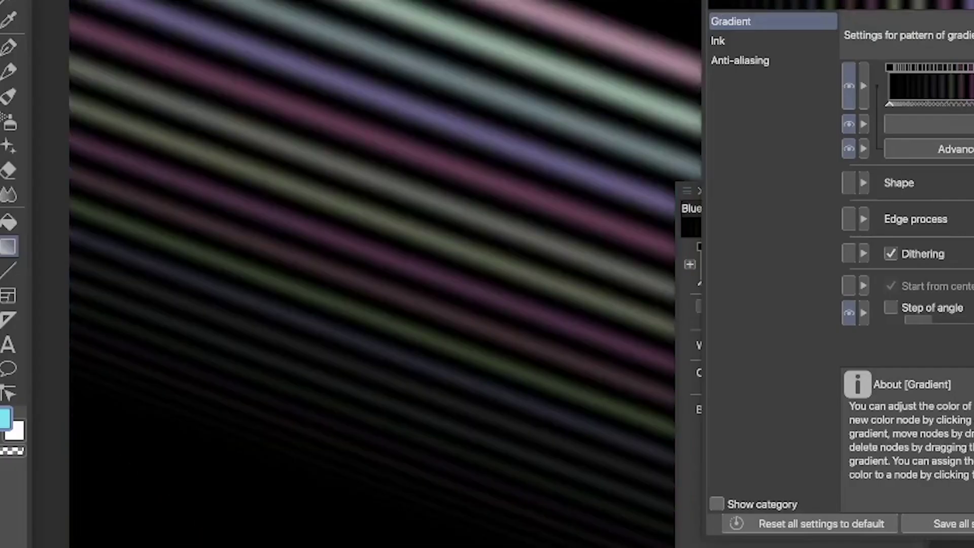